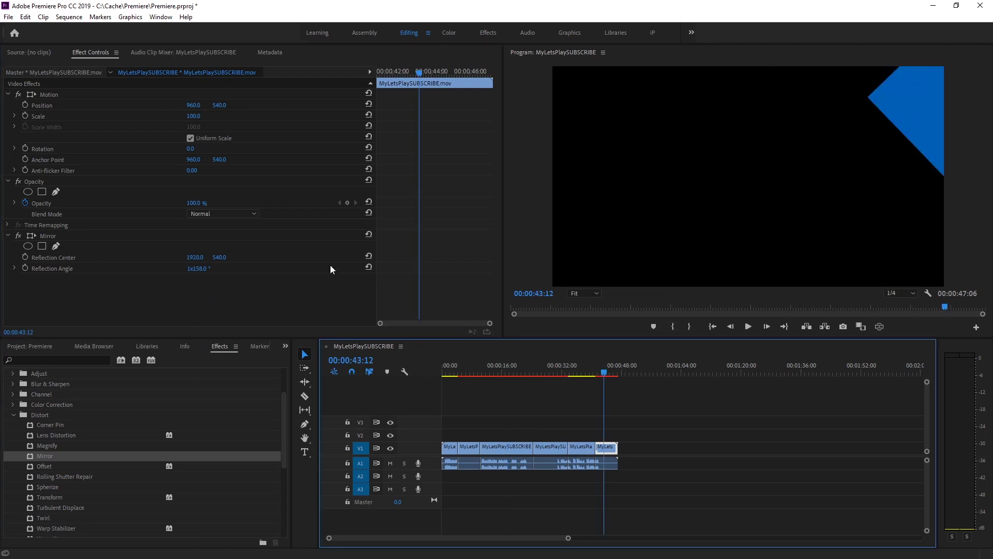
Step: Set the last clip's Mirror Reflection Center X to 906
left_click(195, 257)
type("906")
key("Return")
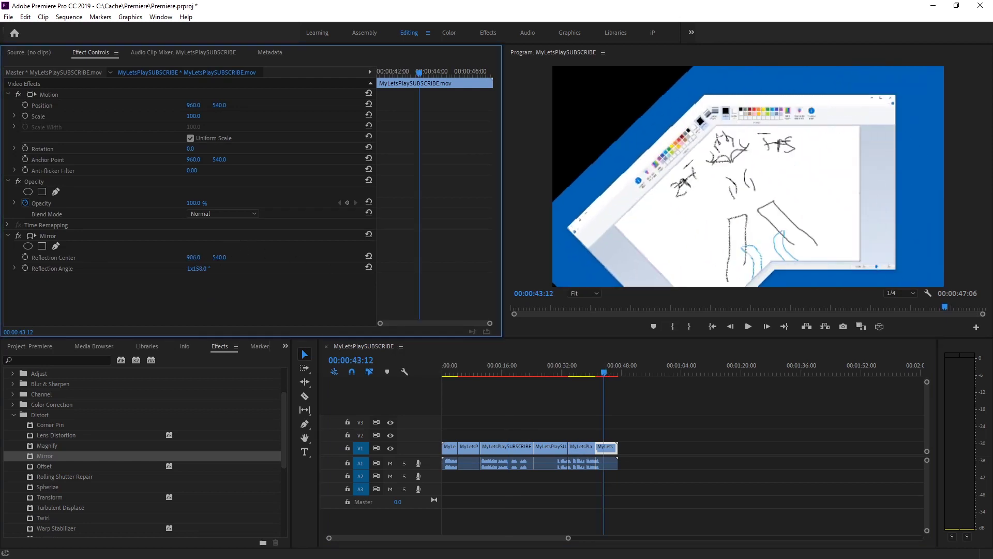
left_click(608, 449)
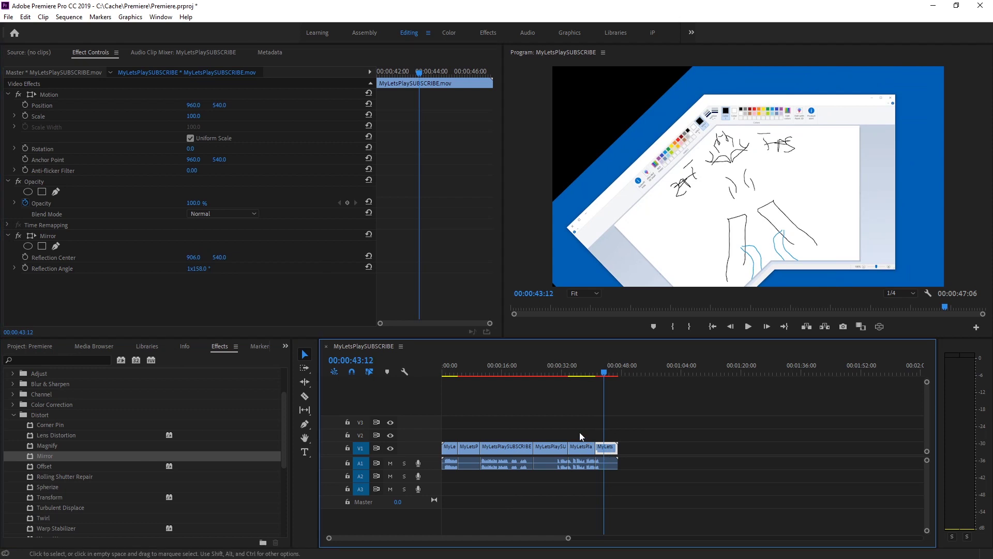
key("ctrl+alt+v")
Step: Inspect the Mirror effect on the fifth and last V1 clips
left_click(514, 449)
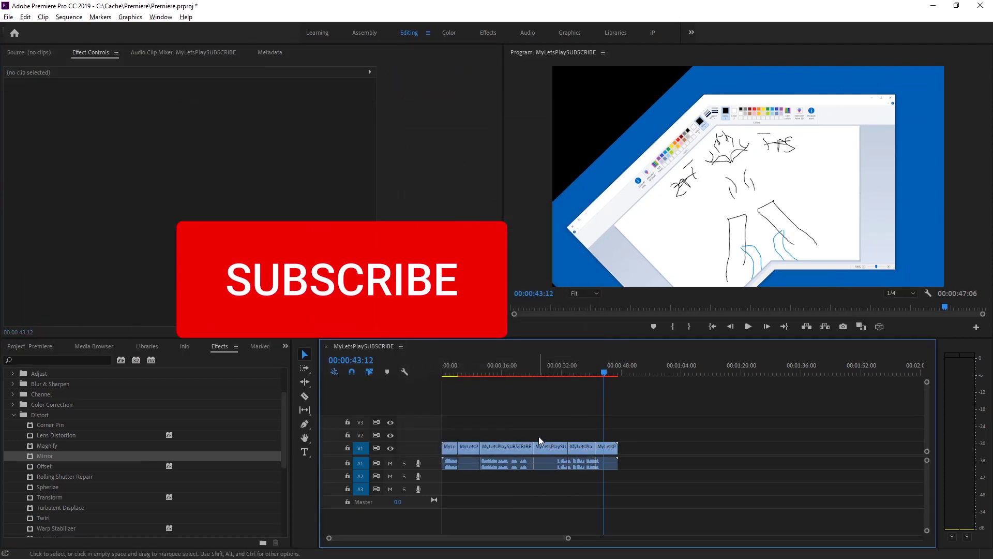
left_click(590, 447)
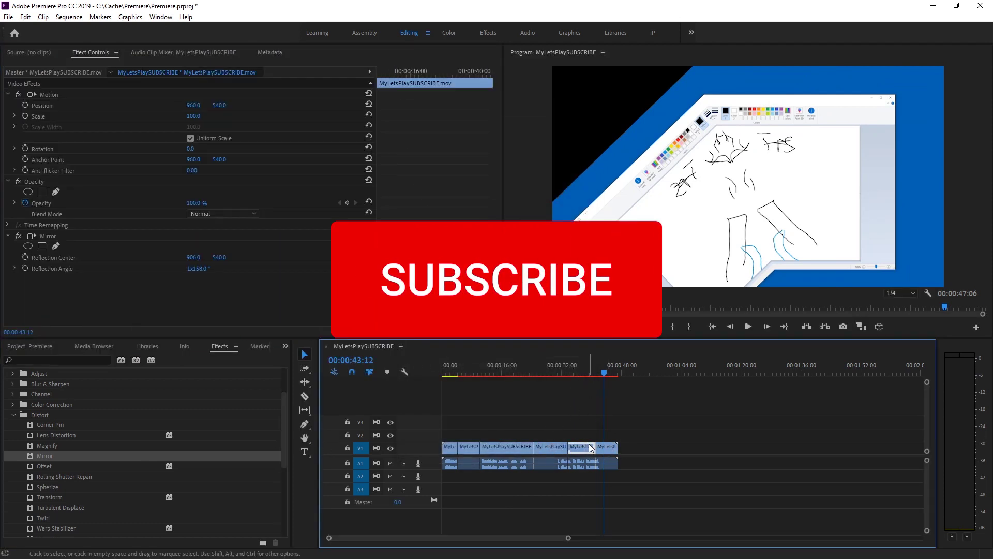
left_click(55, 237)
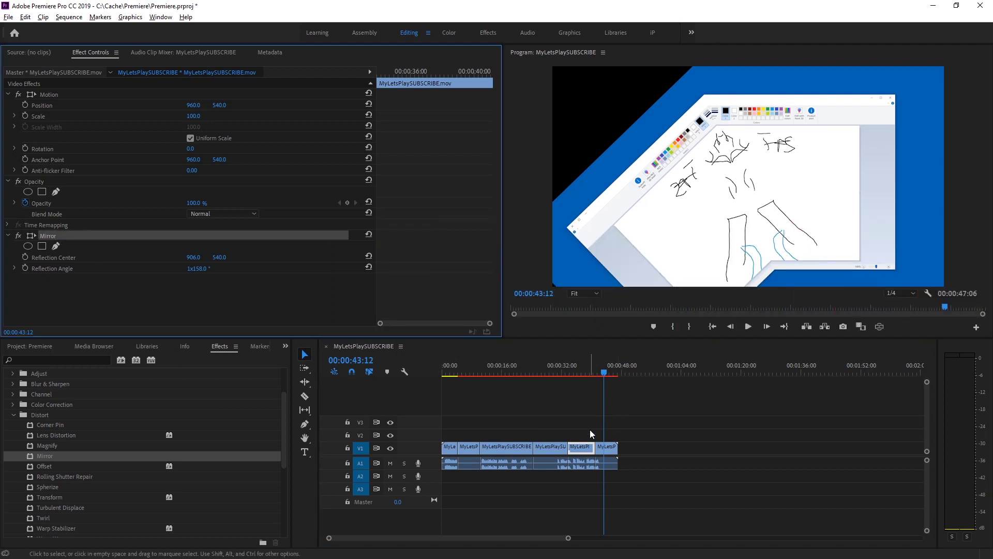
left_click(605, 446)
Step: Select the last V1 clip plus the fifth clip so Effect Controls shows Multiple clips
left_click(82, 237)
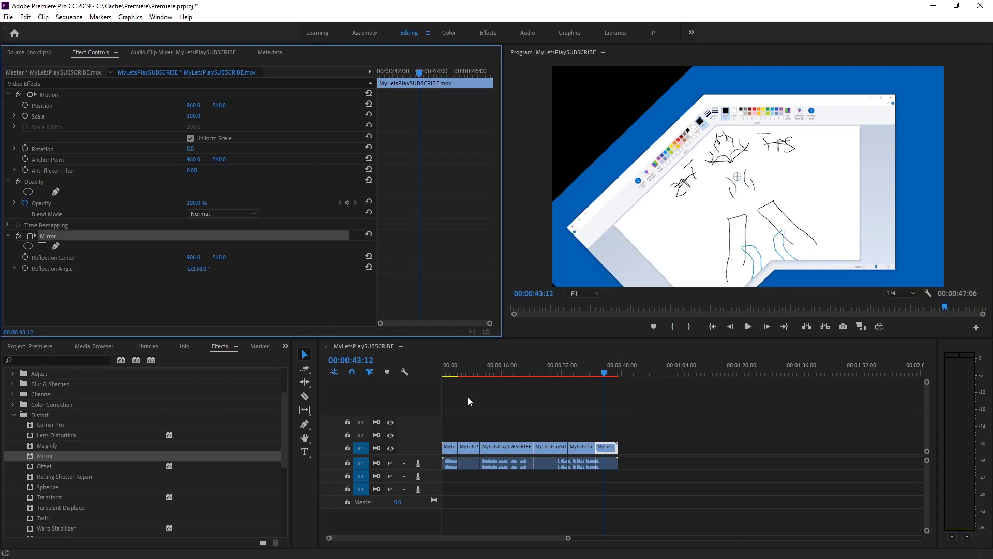
left_click_drag(659, 429, 580, 447)
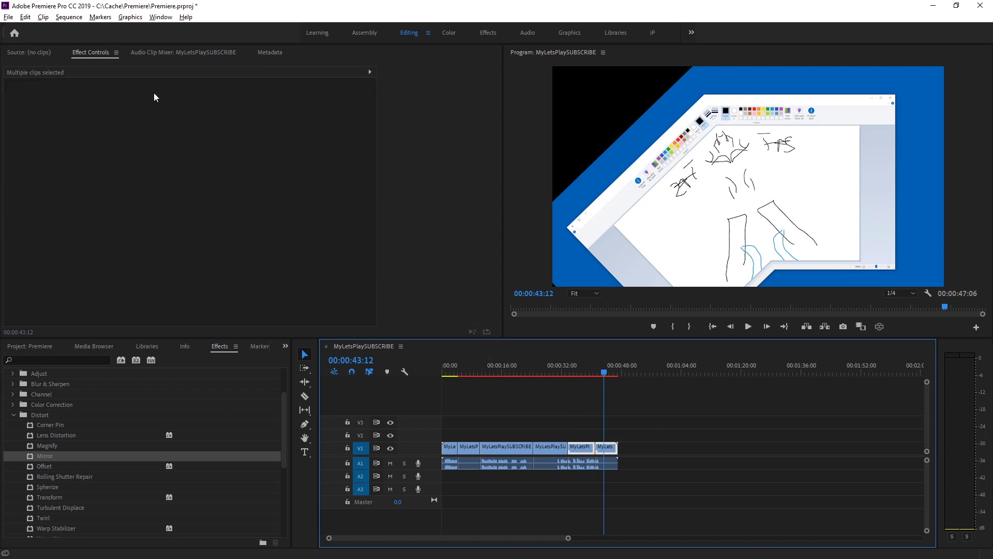
left_click(370, 76)
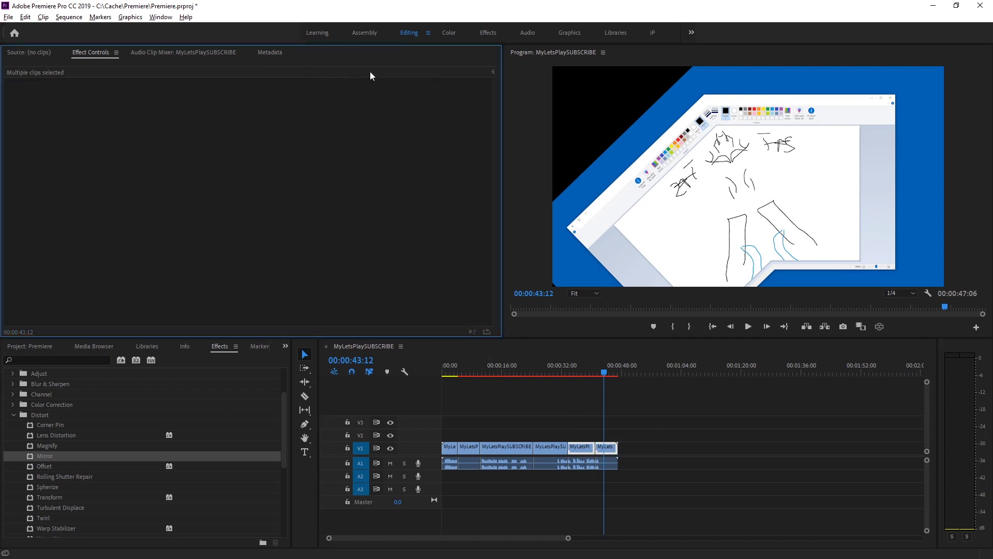
left_click(606, 448)
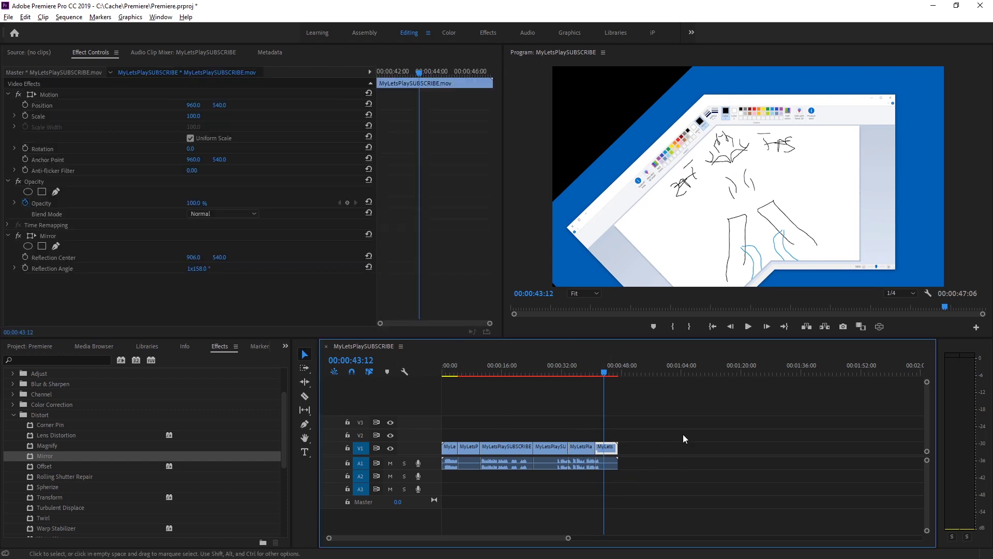
left_click(584, 450, "shift")
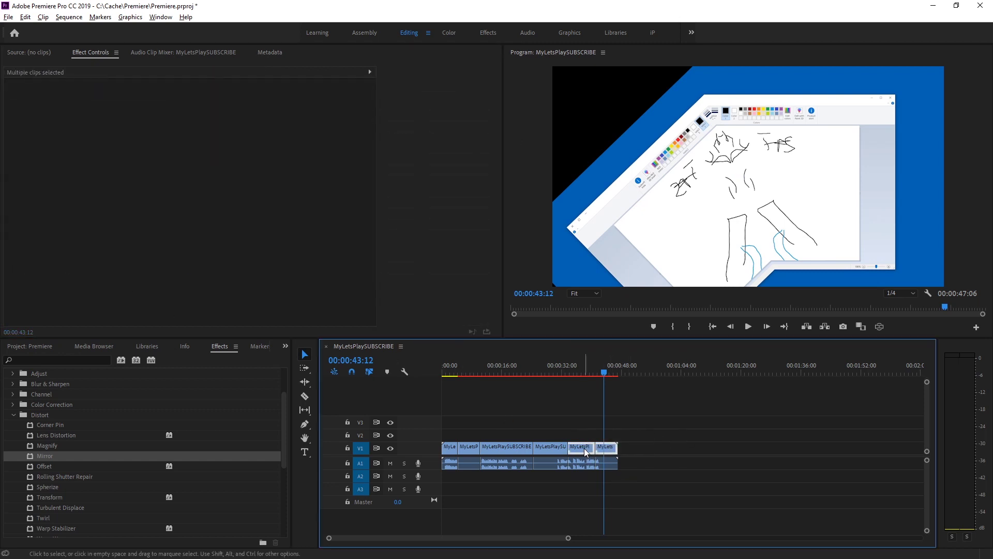
Step: Remove only Mirror via Remove Attributes, keeping Motion and Opacity on both clips
right_click(583, 448)
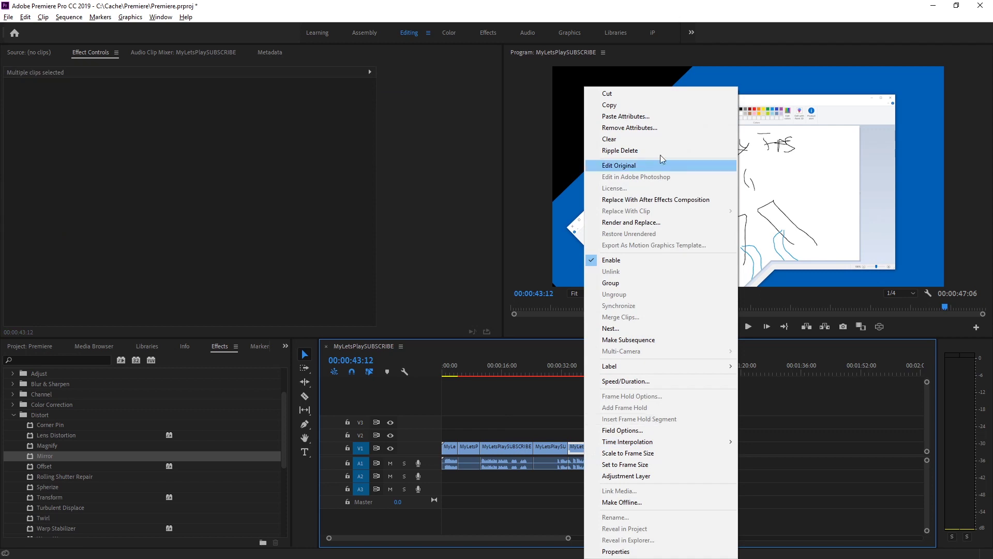
left_click(651, 126)
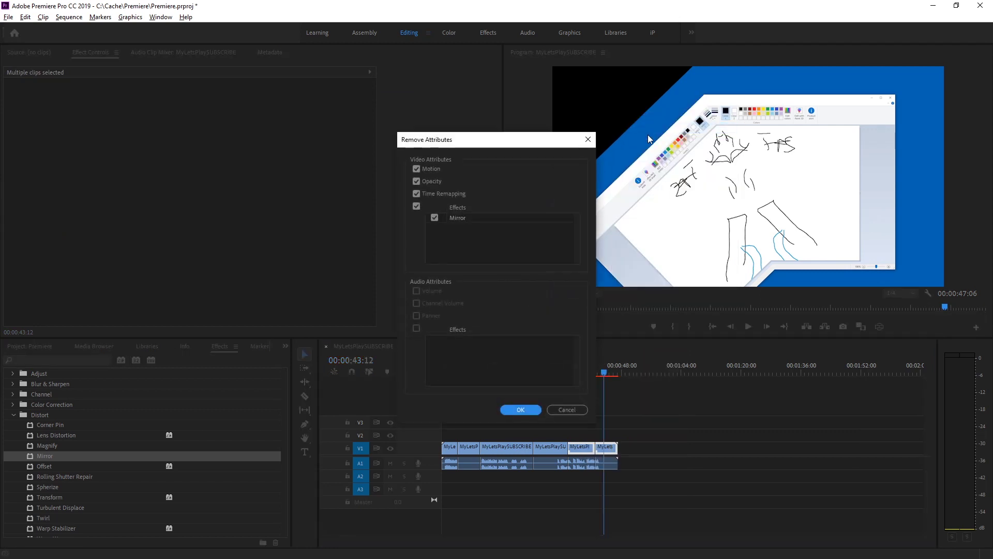
left_click(417, 168)
left_click(417, 181)
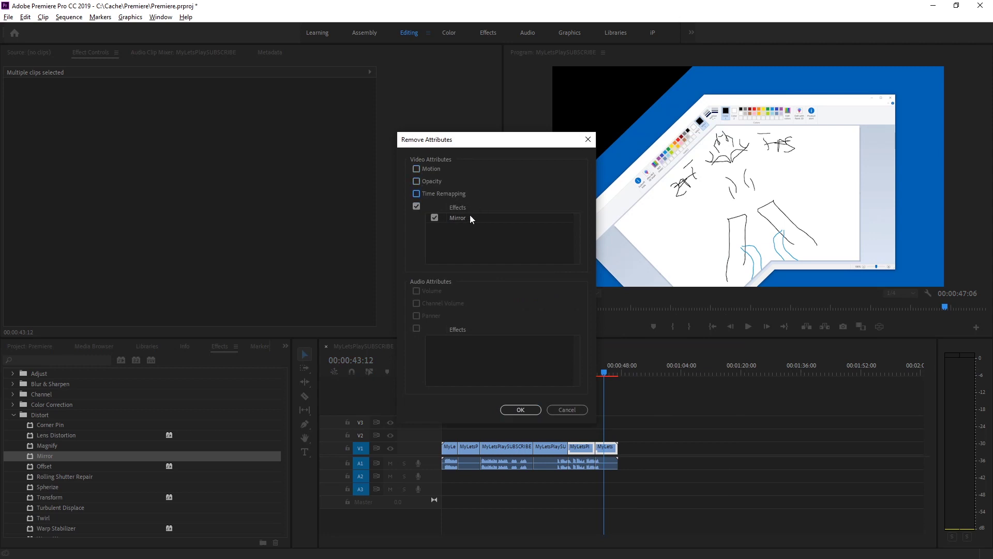
left_click(520, 410)
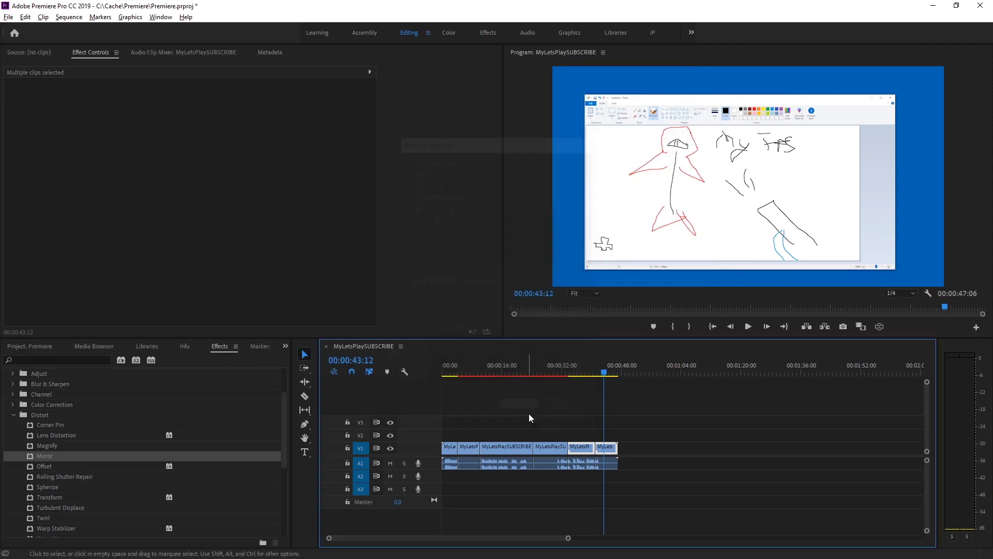
left_click_drag(657, 435, 439, 446)
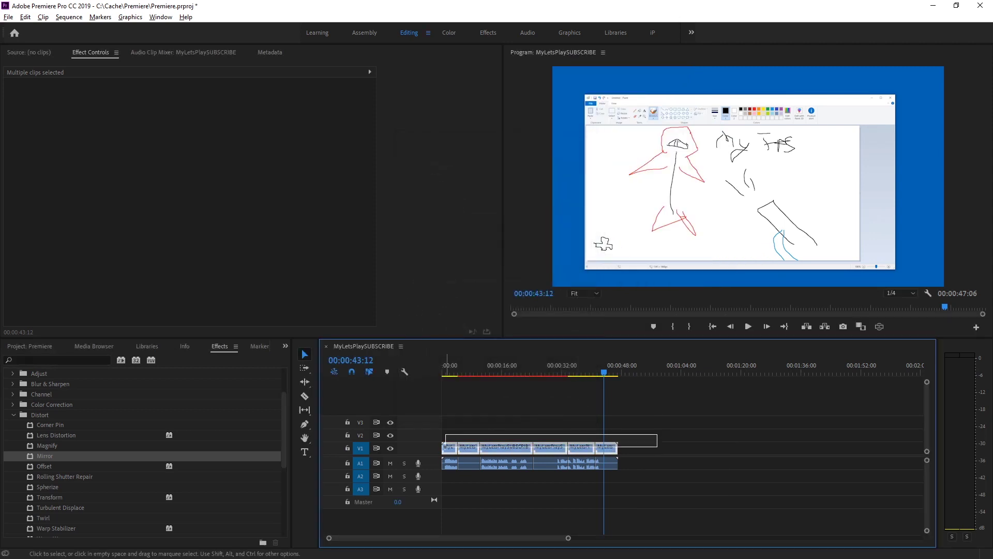
Step: Open Remove Attributes for all clips, mark Wave Warp, then dismiss the dialog
right_click(550, 447)
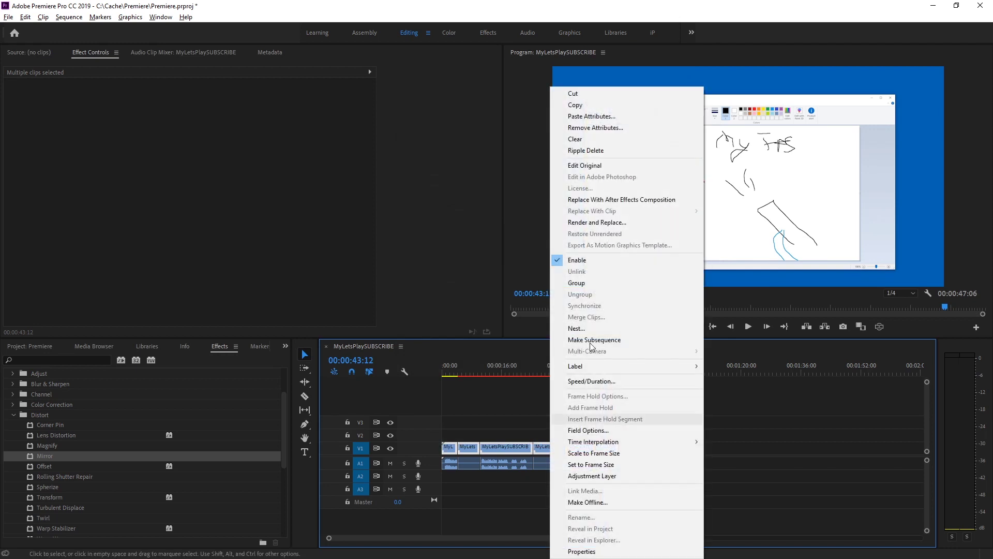
left_click(606, 127)
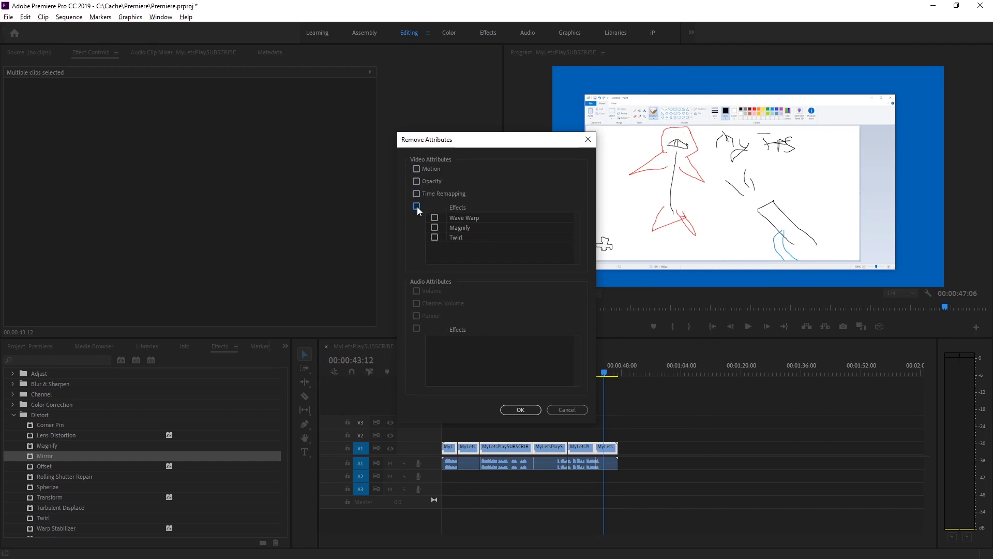
left_click(435, 217)
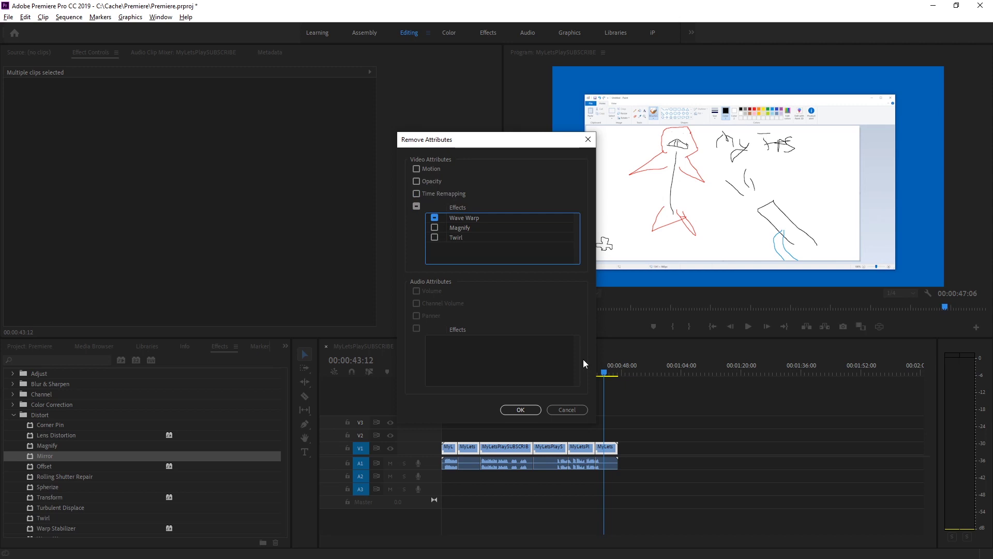
key("Return")
Step: Check the leftover Magnify effect on the MyLetsPlaySUBSCRIBE clips, then marquee-select all clips
left_click(522, 373)
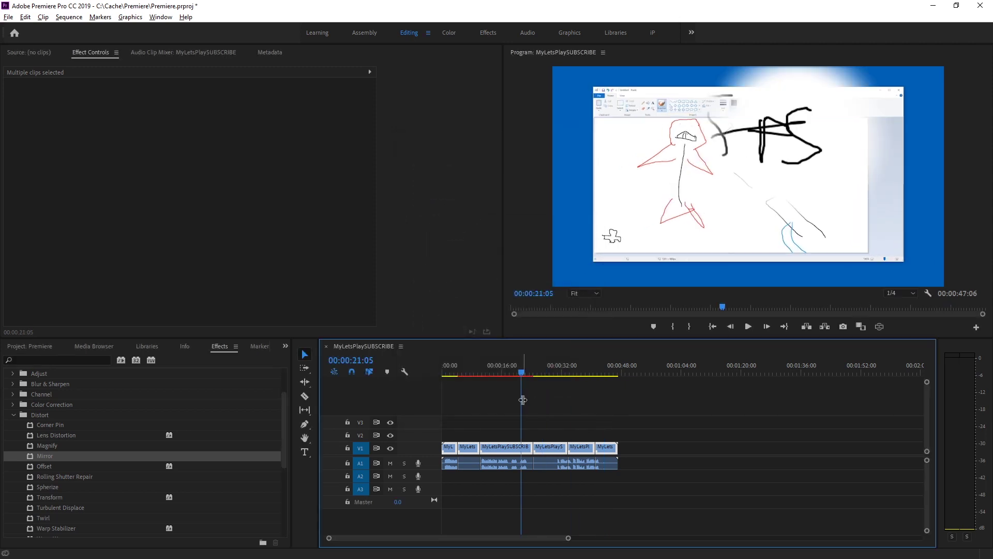
left_click(513, 452)
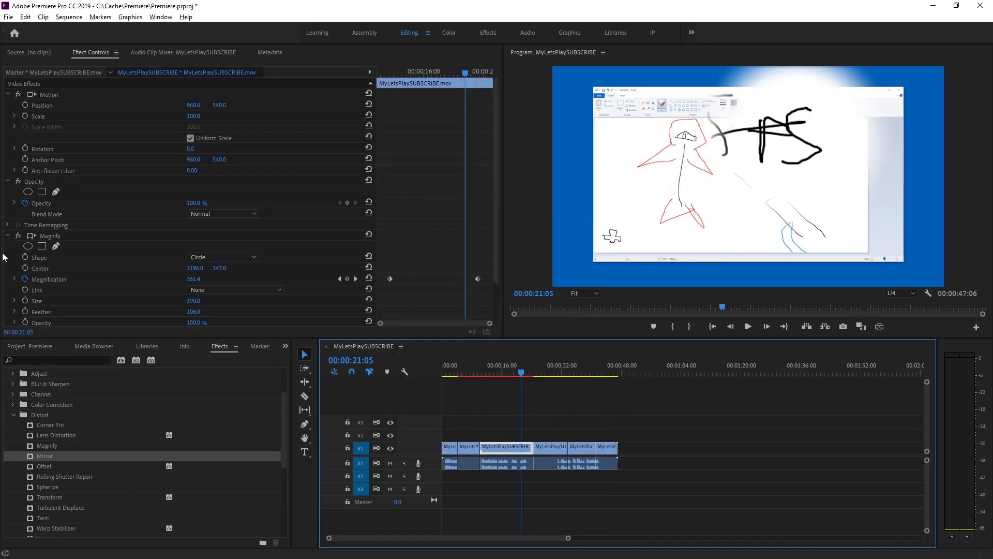
scroll(39, 214, "down", 2)
left_click(462, 373)
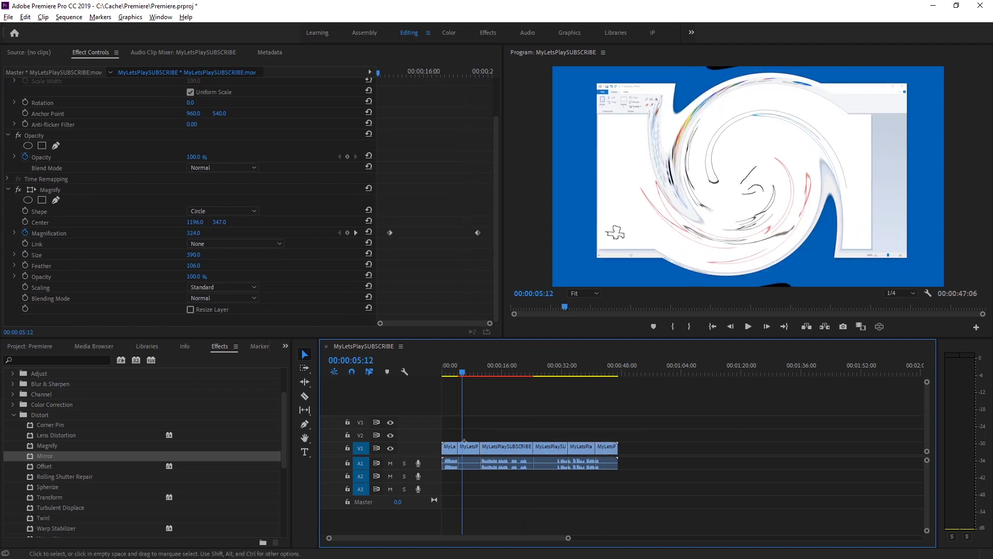
left_click_drag(438, 455, 641, 428)
Step: Remove all remaining effects from every clip with Remove Attributes
right_click(509, 446)
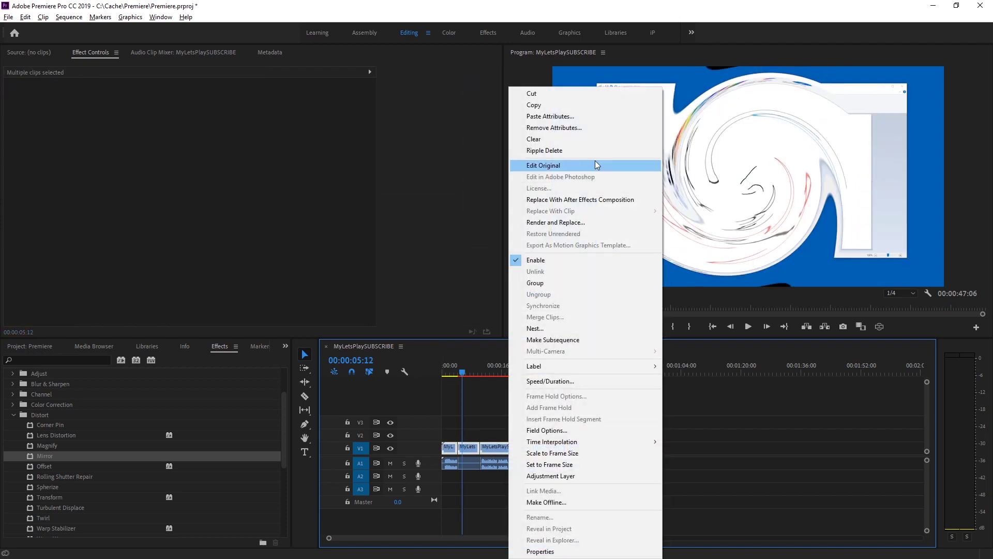
left_click(584, 129)
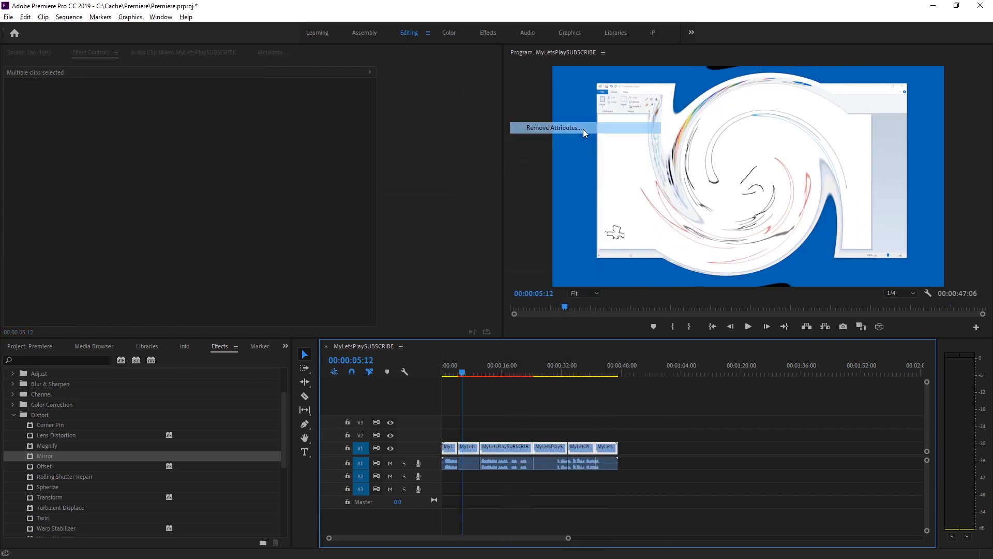
left_click(521, 410)
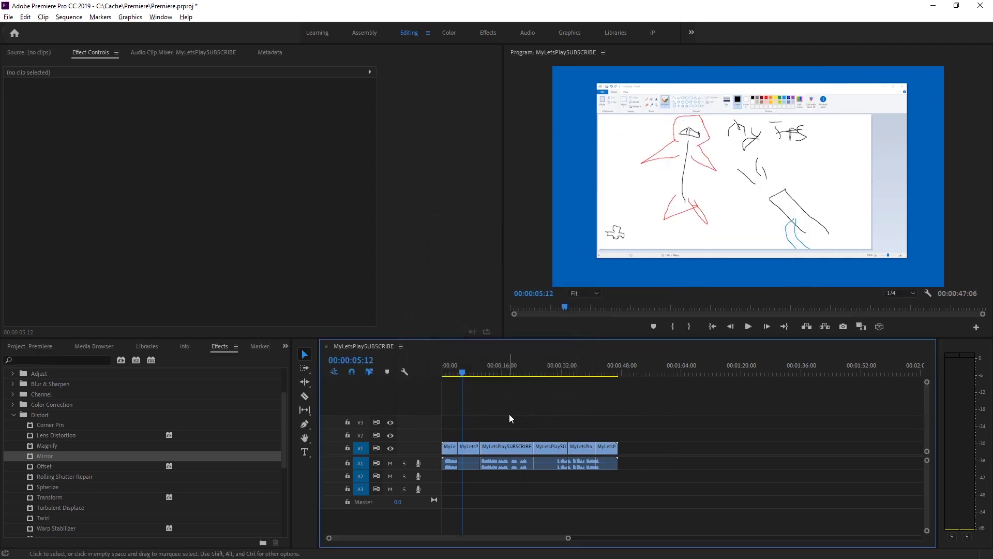
Step: Verify the second, fifth and last clips keep only Motion, Opacity and Time Remapping
left_click(469, 448)
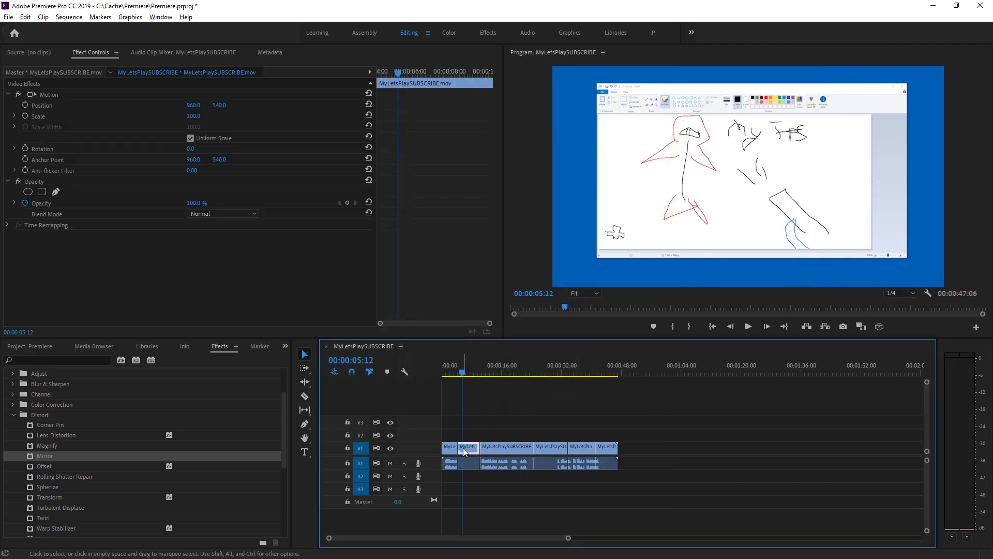
left_click(463, 450)
left_click(551, 448)
left_click(581, 448)
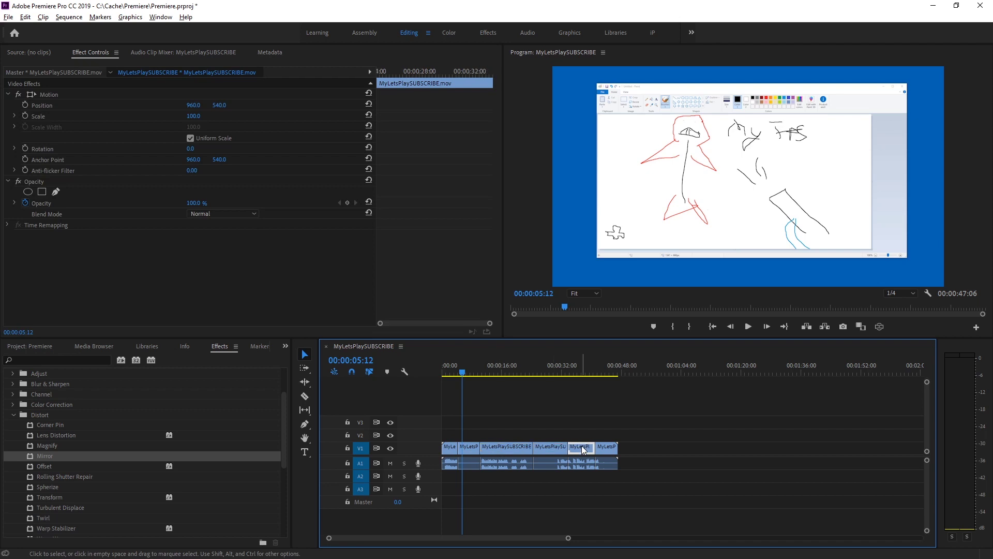